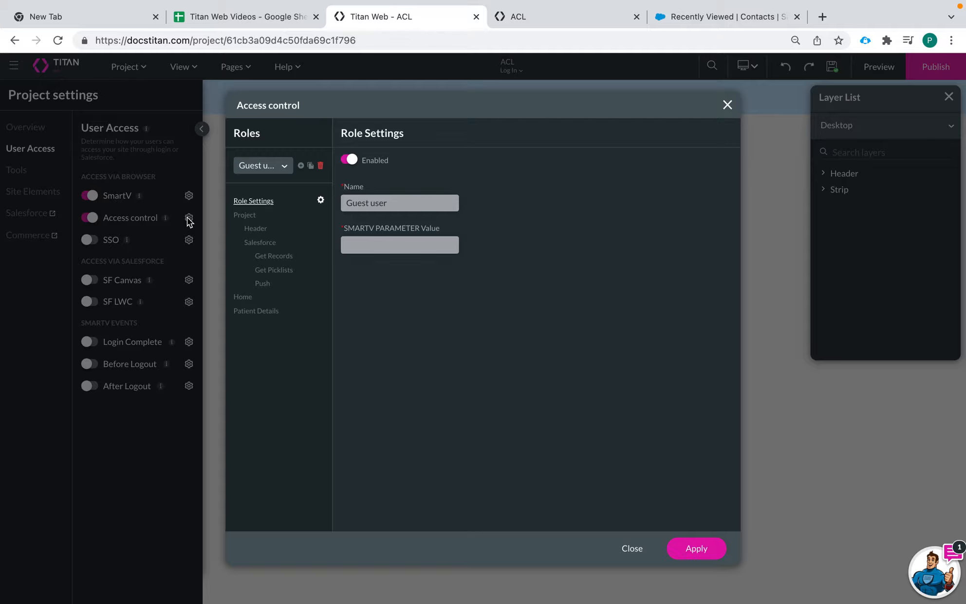
Select the Burlington Users role in Access control, then switch to Salesforce's recently viewed contacts.
click(281, 170)
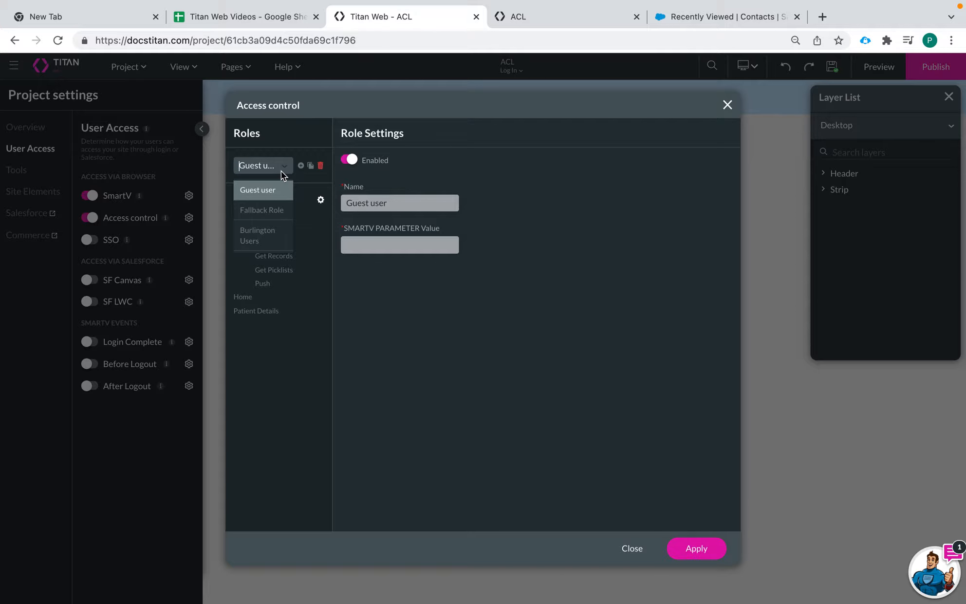
click(272, 240)
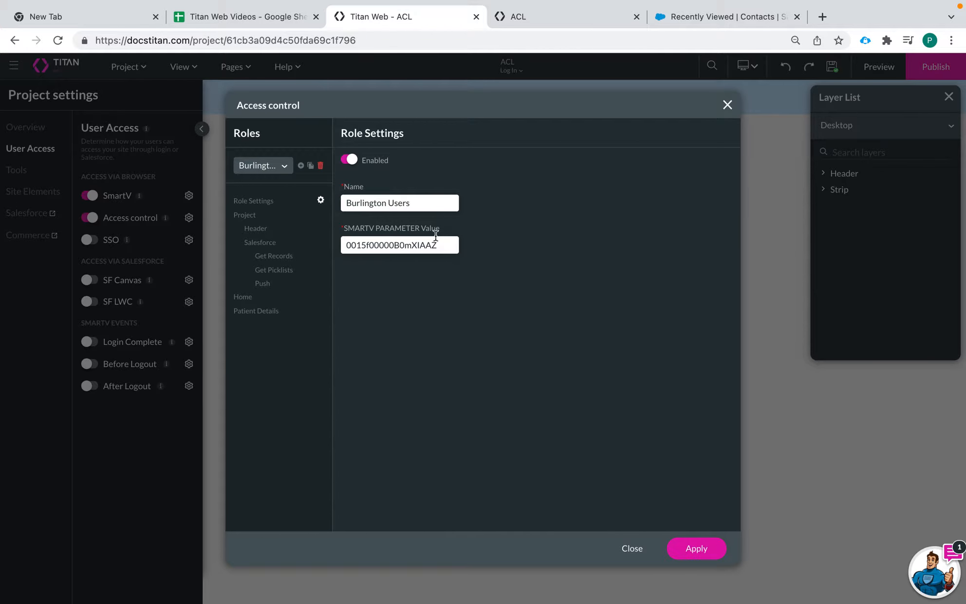
click(690, 17)
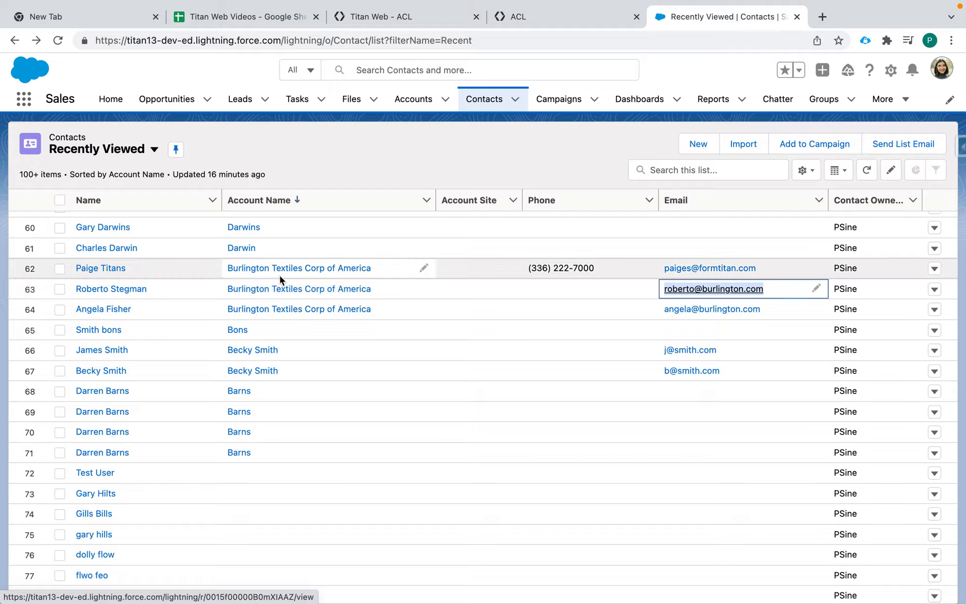
Go back from Salesforce to the Titan Web Access control dialog for Burlington Users.
click(570, 19)
click(399, 22)
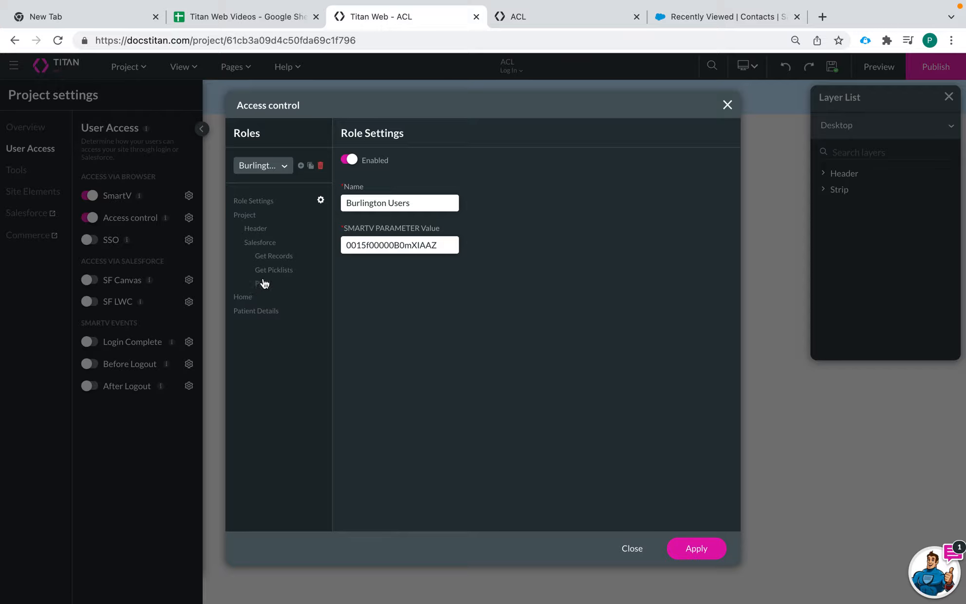
Inspect the rules for Home's Sign Up and Patient Details' Birthdate, Text, Update and Full Name.
click(248, 312)
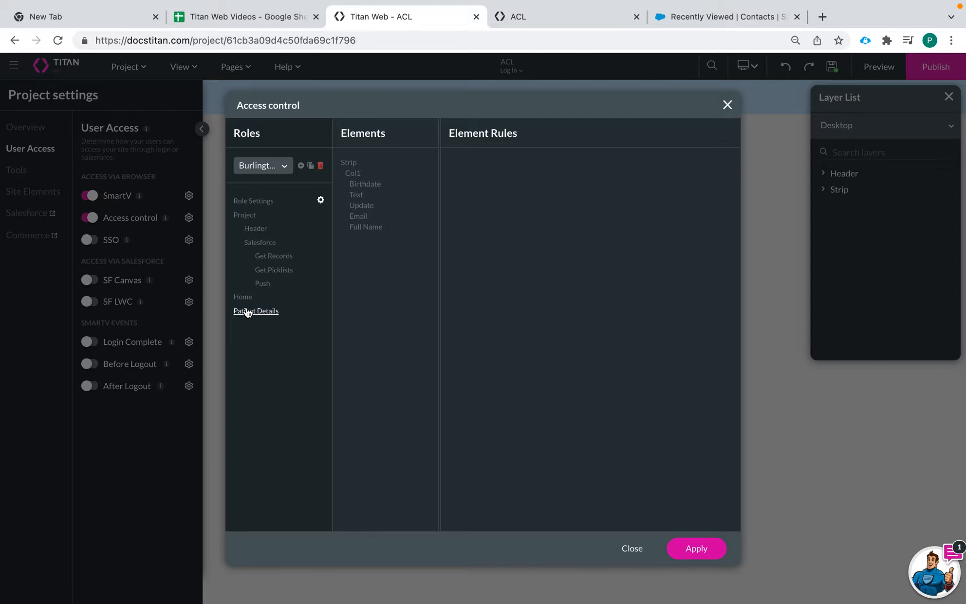
click(243, 298)
click(369, 187)
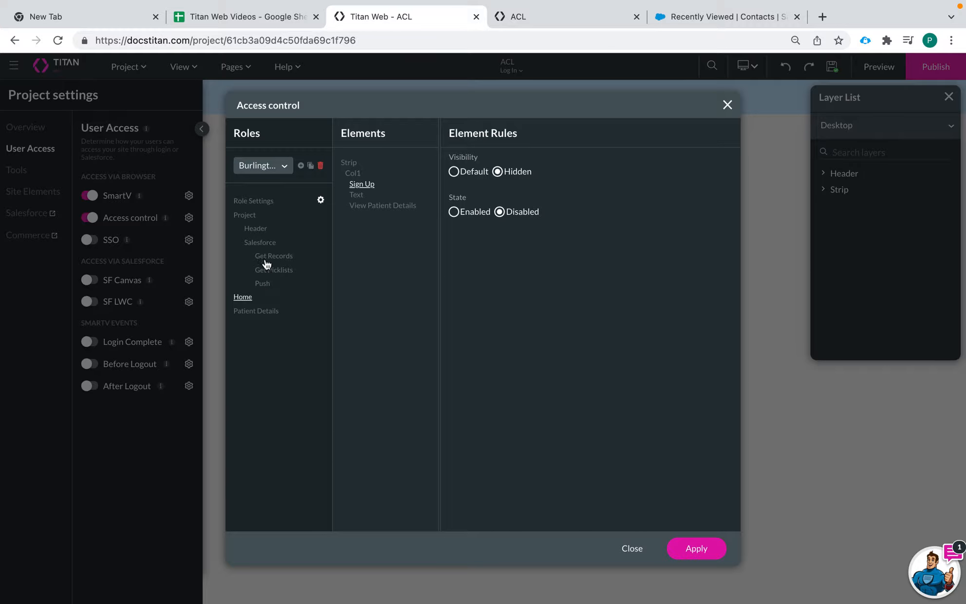
click(257, 313)
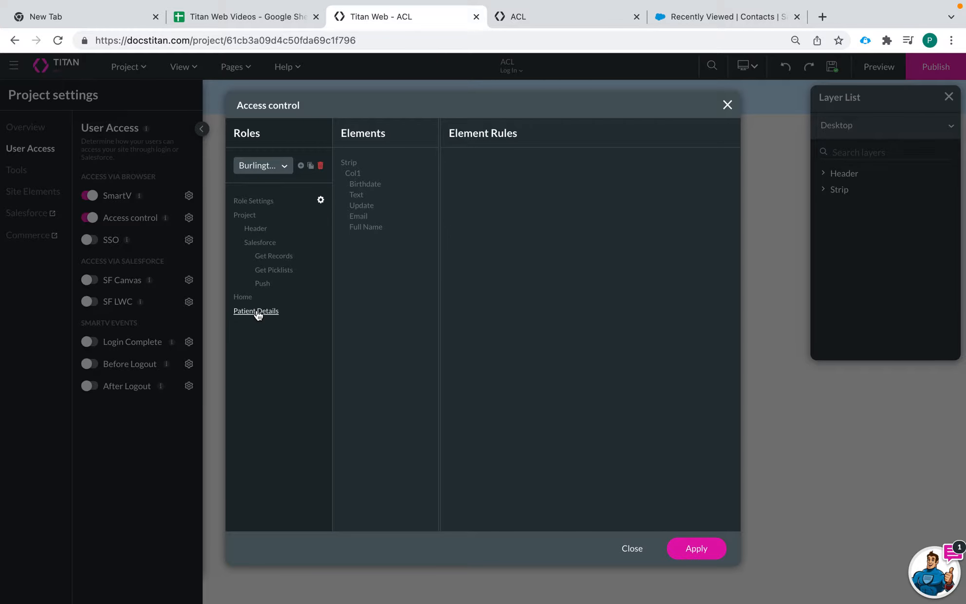
click(370, 184)
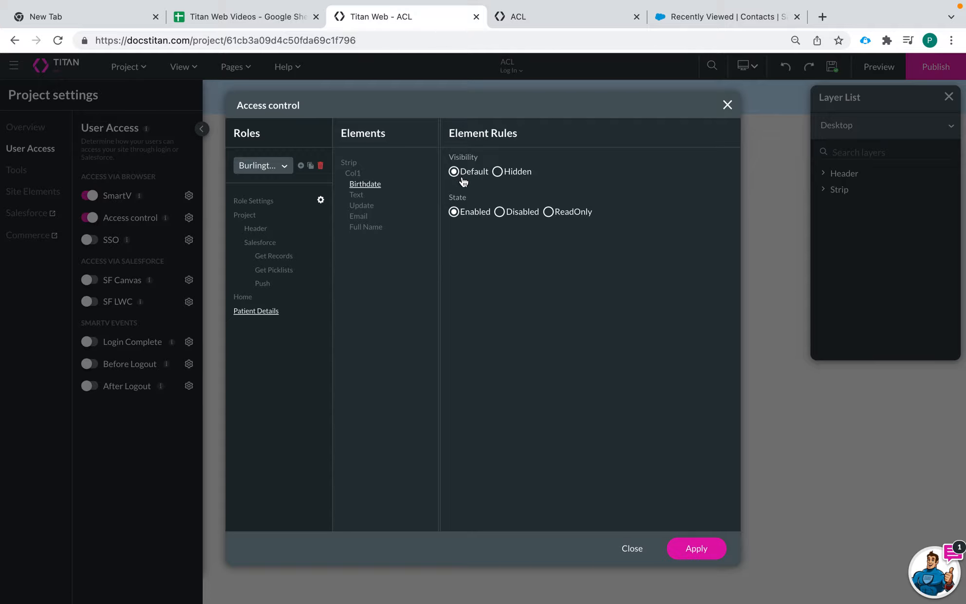
click(355, 195)
click(360, 206)
click(360, 227)
Recheck Home's View Patient Details and Sign Up rules, with Sign Up Hidden and Disabled.
click(242, 297)
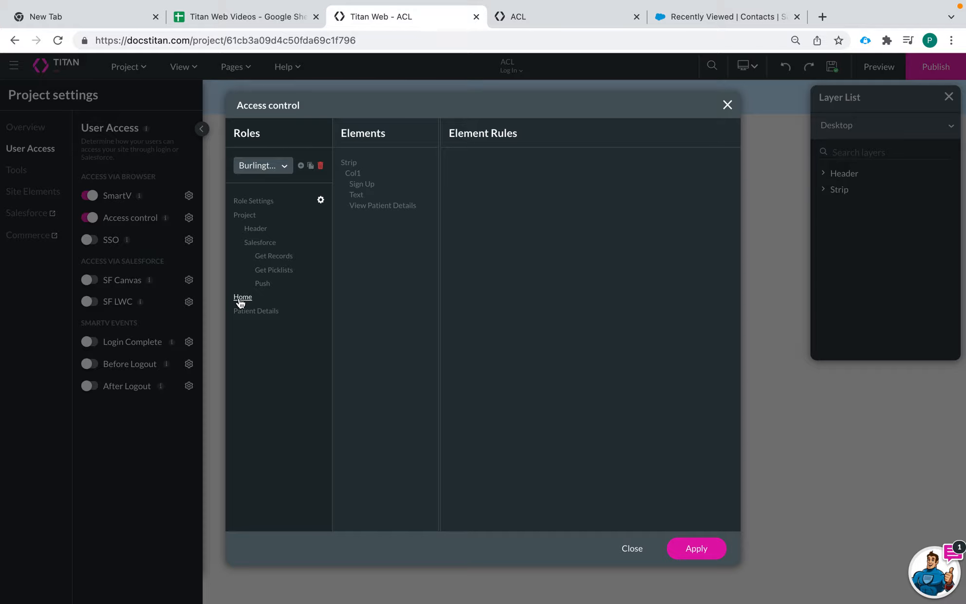
click(394, 208)
click(361, 184)
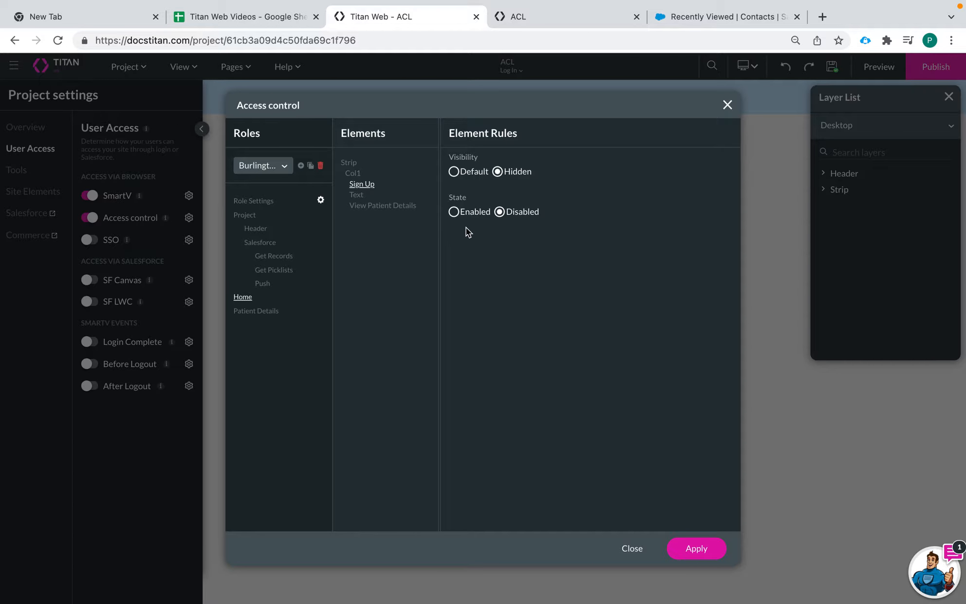
click(270, 169)
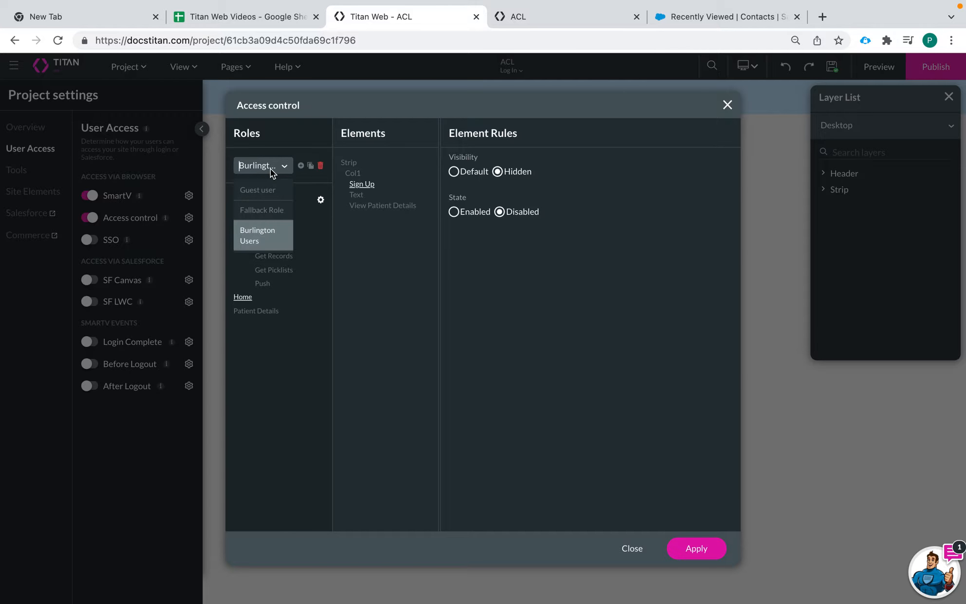
Switch to the Fallback Role, whose Sign Up stays Default and Enabled.
click(271, 211)
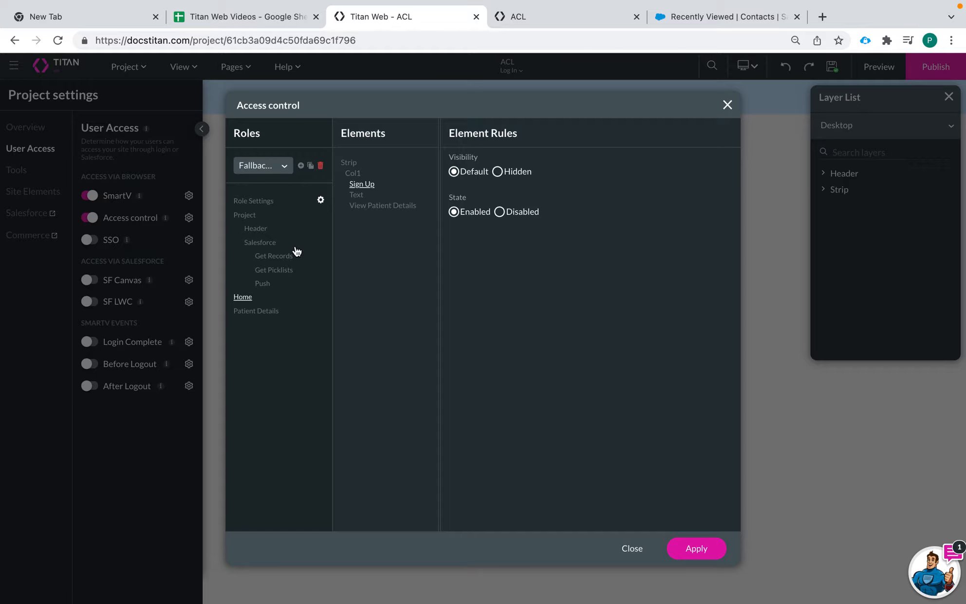
click(723, 19)
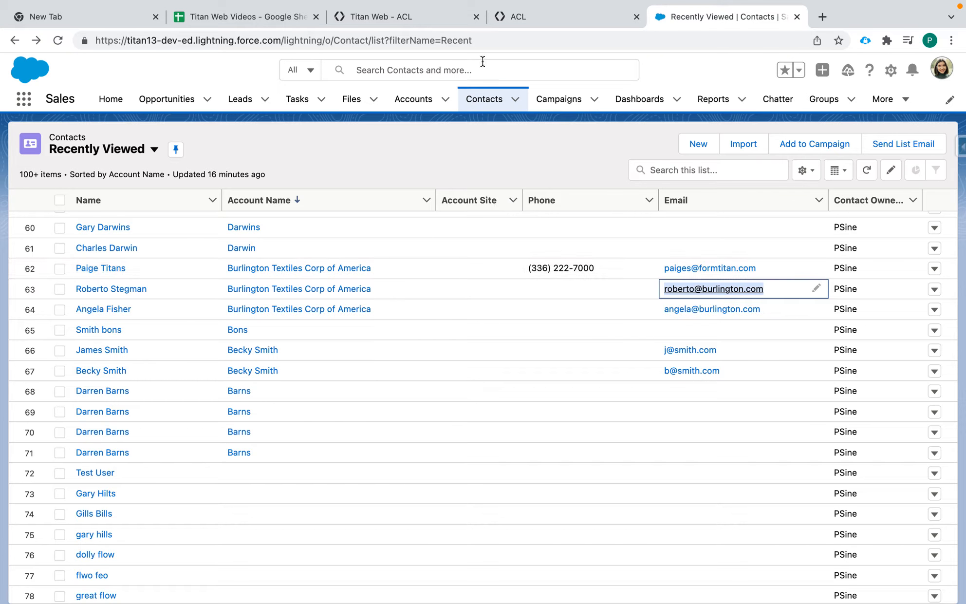
click(418, 15)
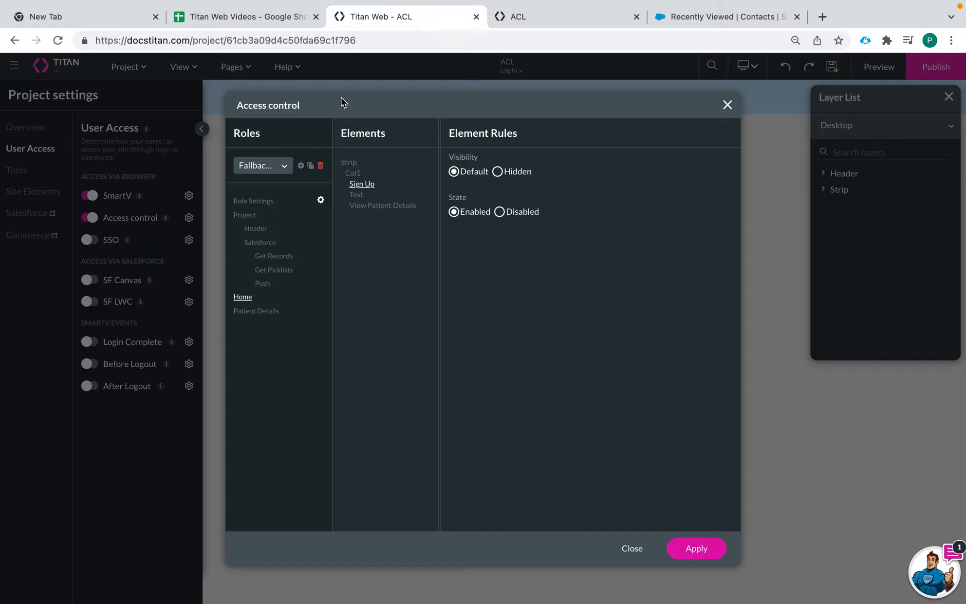
click(266, 165)
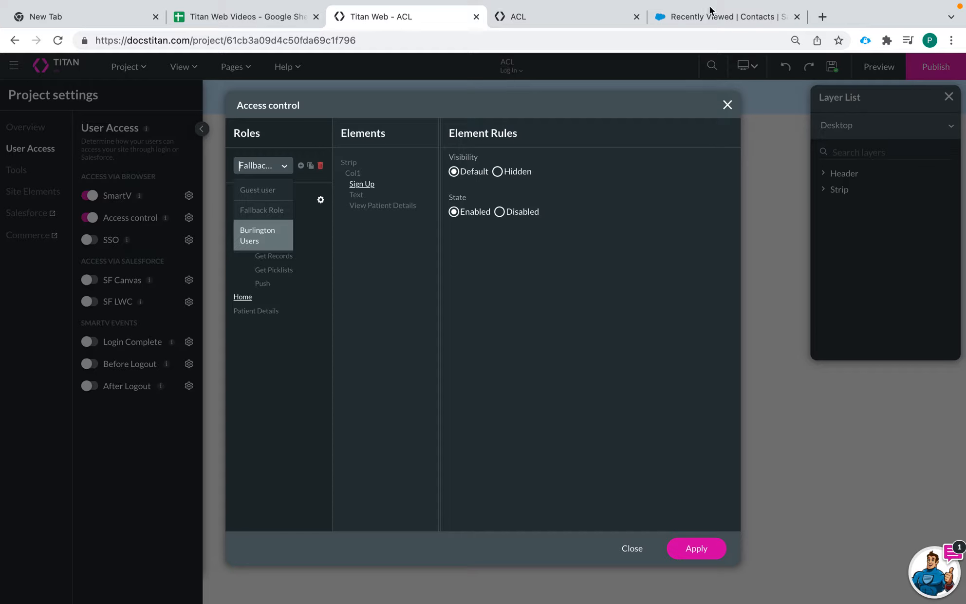
Close the Access control dialog and bring up the ACL site's Log In preview.
click(665, 22)
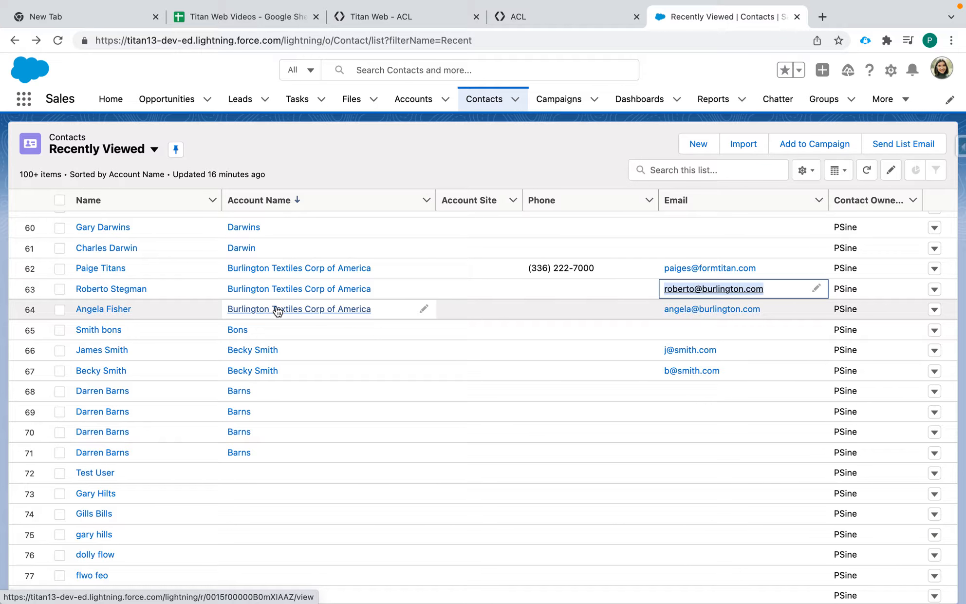
click(538, 16)
click(438, 18)
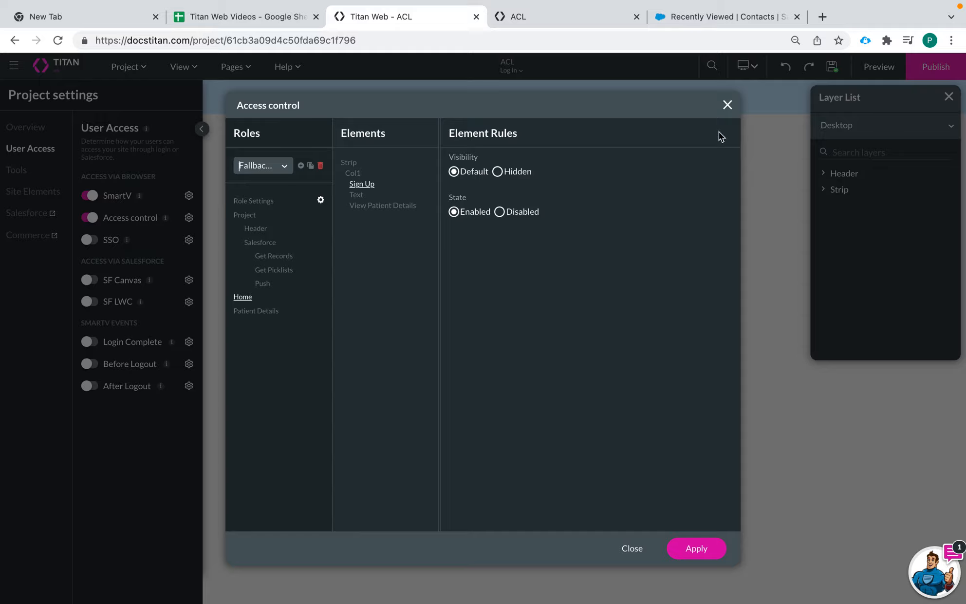
click(728, 105)
Log in to the ACL preview with the Burlington contact's e-mail from Salesforce, then return to the editor.
click(545, 15)
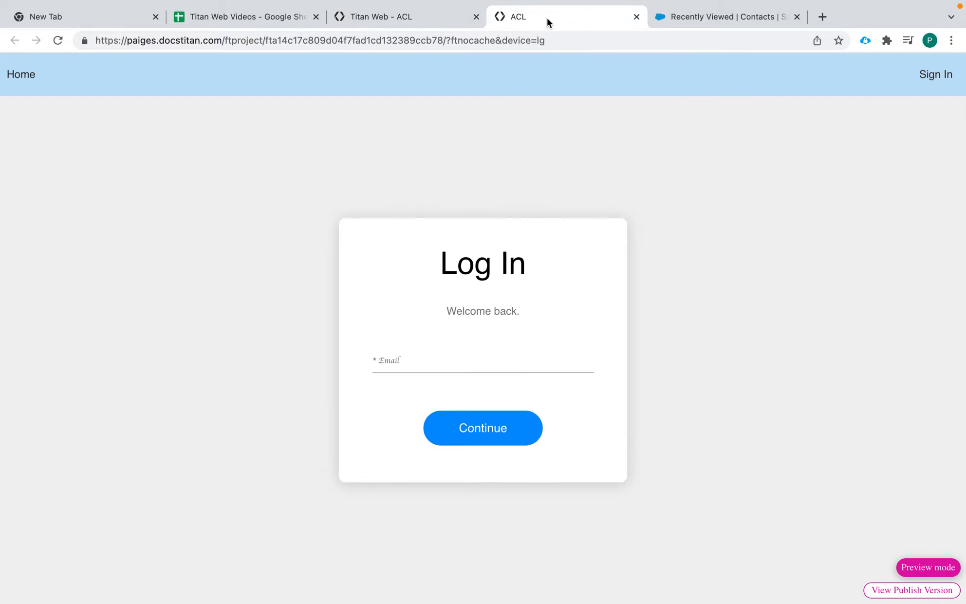
click(714, 19)
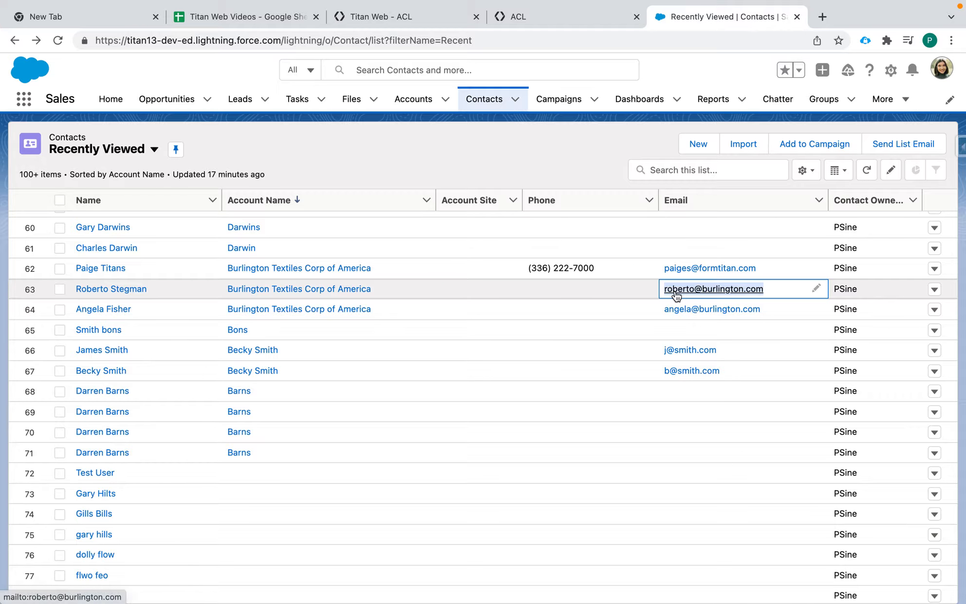
click(540, 20)
click(414, 362)
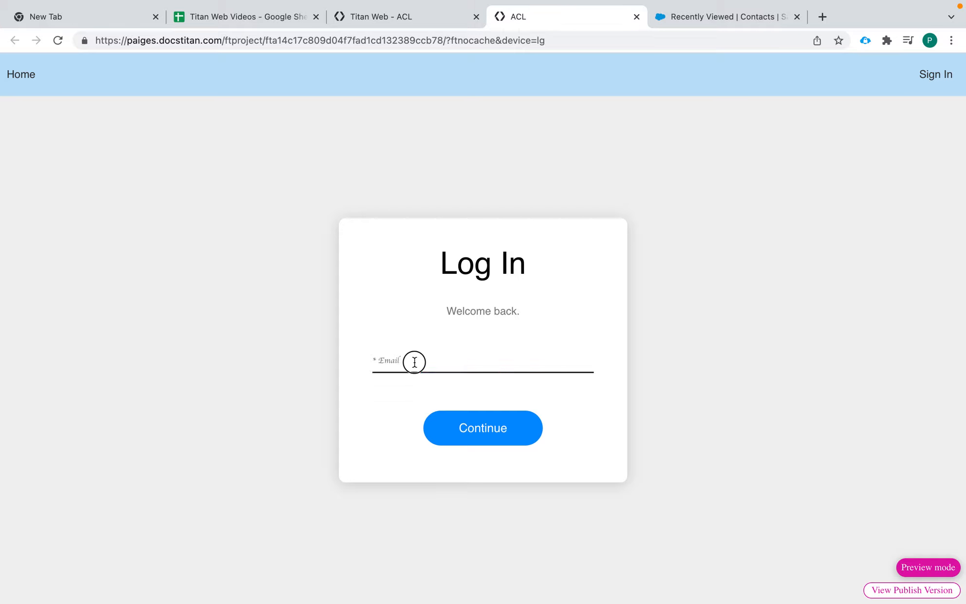
key(super+v)
click(482, 427)
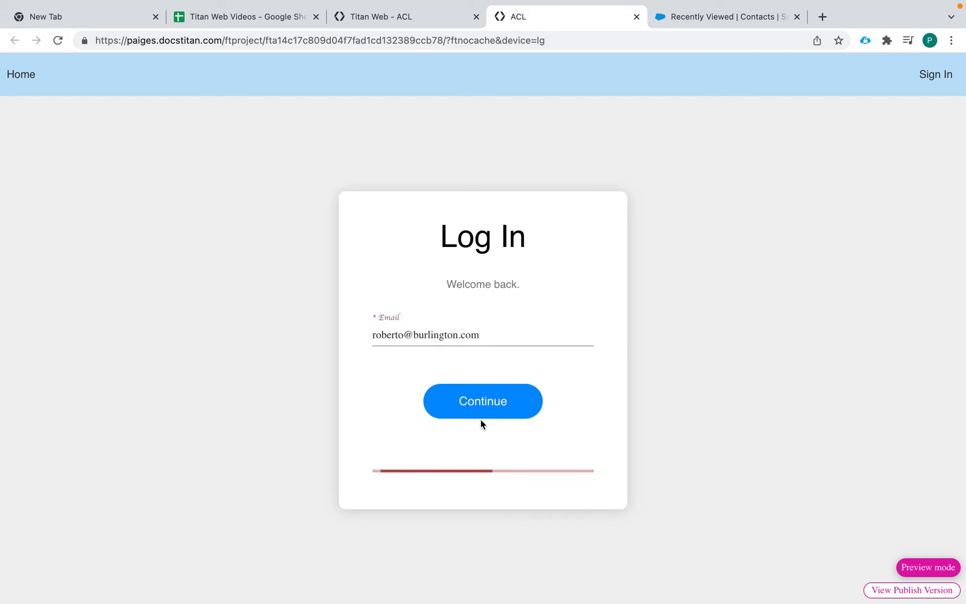
click(417, 19)
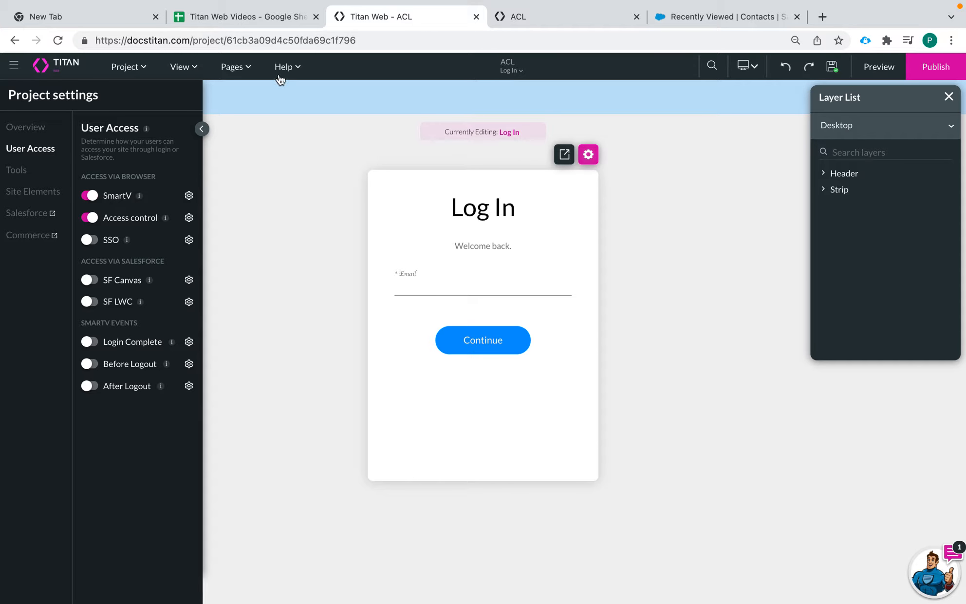
Open the Home page in the editor, then view the logged-in preview showing only View Patient Details.
click(243, 70)
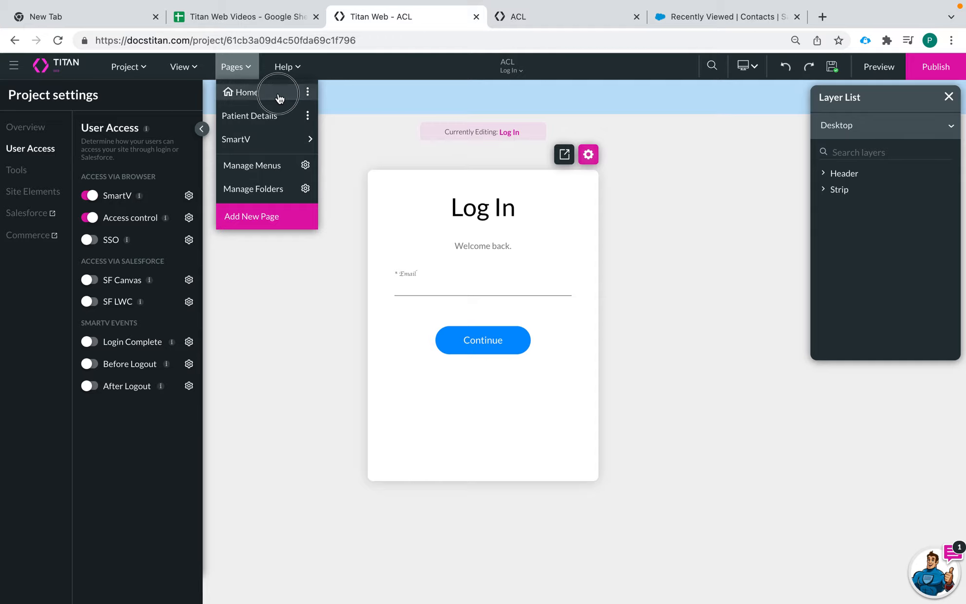
click(278, 97)
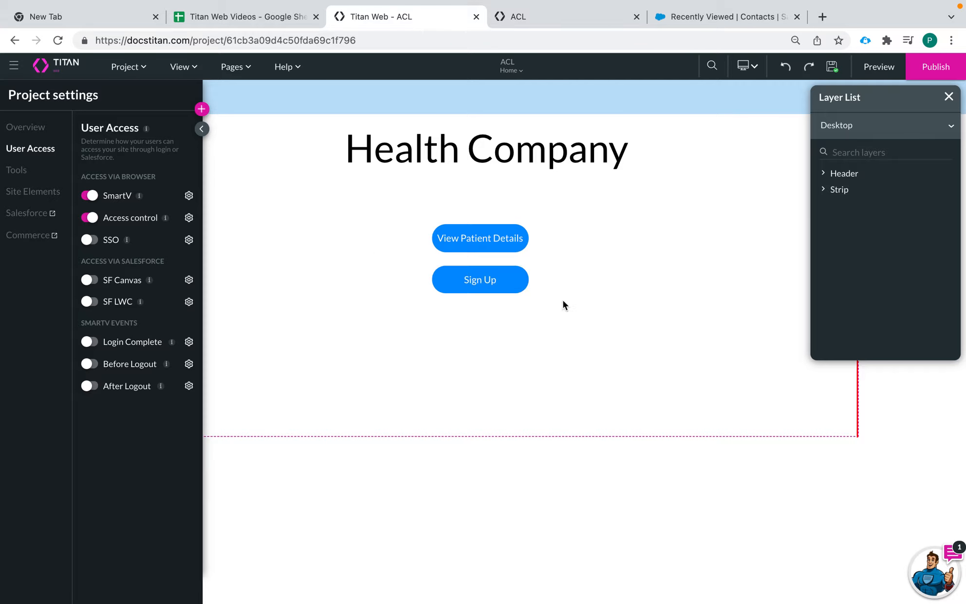
click(542, 26)
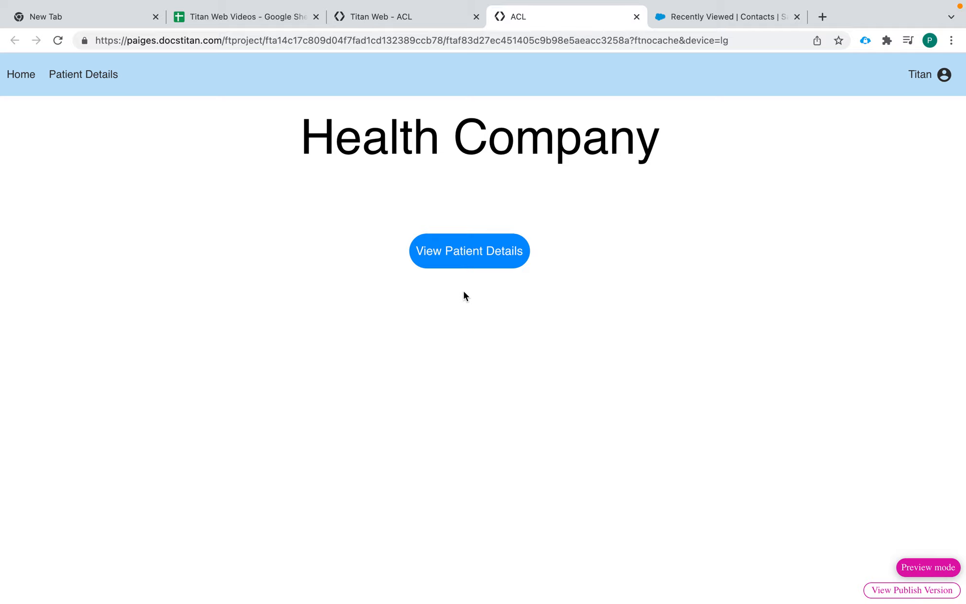
Open View Patient Details in the preview, showing the contact's name, e-mail and an empty Birthdate.
click(474, 257)
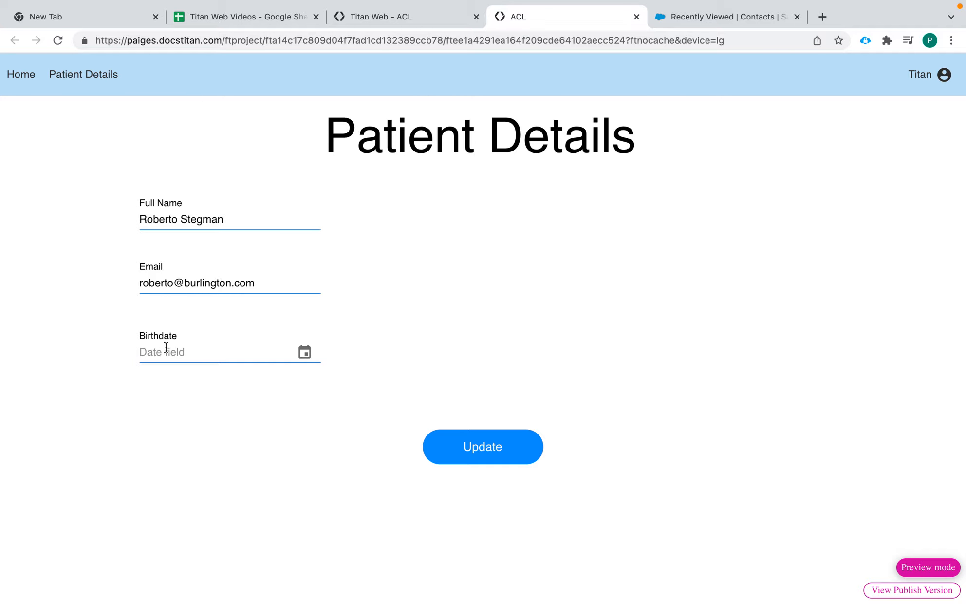
Close the old ACL preview tab and launch a fresh site preview from the editor.
click(412, 19)
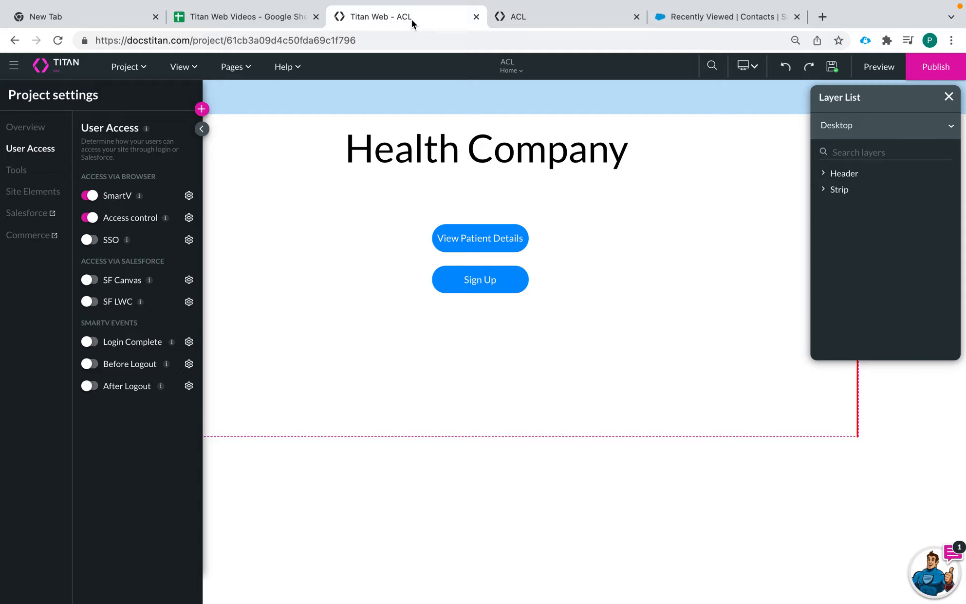
click(523, 16)
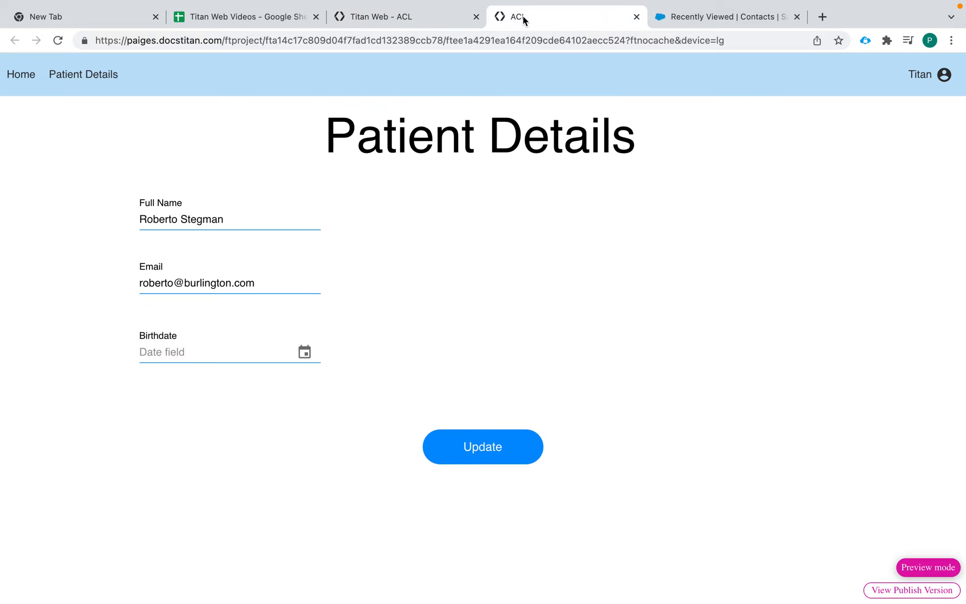
click(636, 17)
click(395, 20)
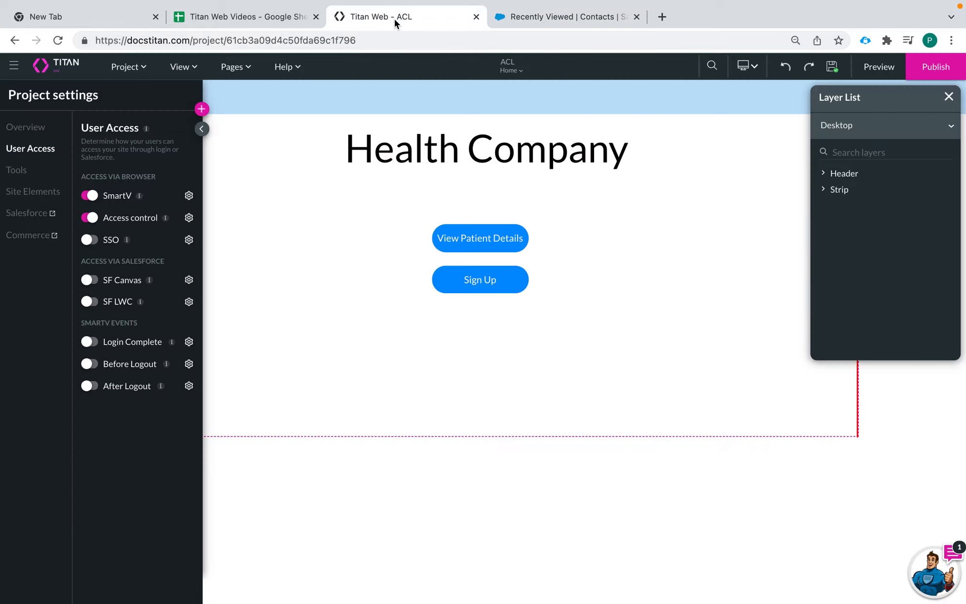
click(876, 68)
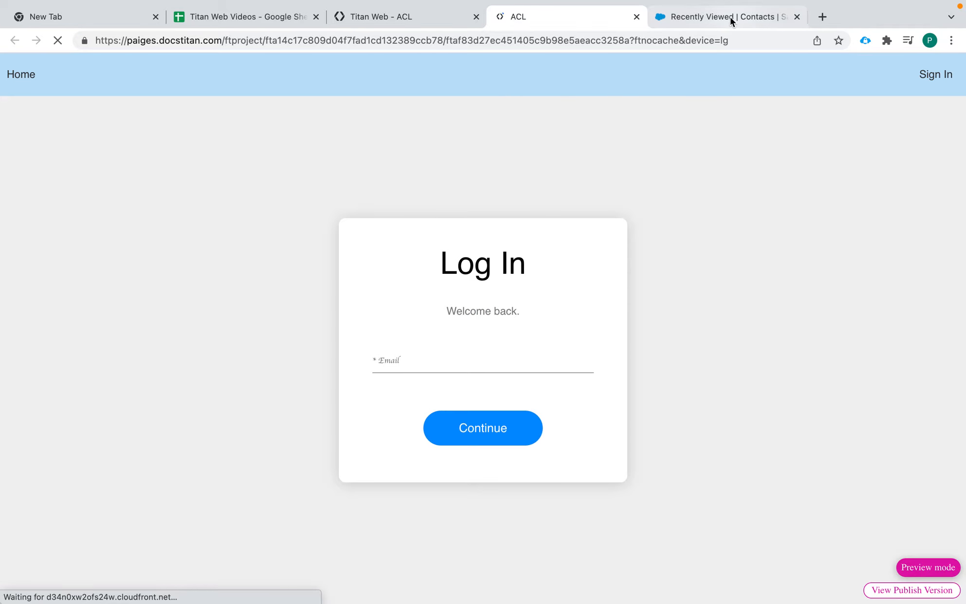
Copy the test contact's e-mail address from the Salesforce contacts list.
click(729, 16)
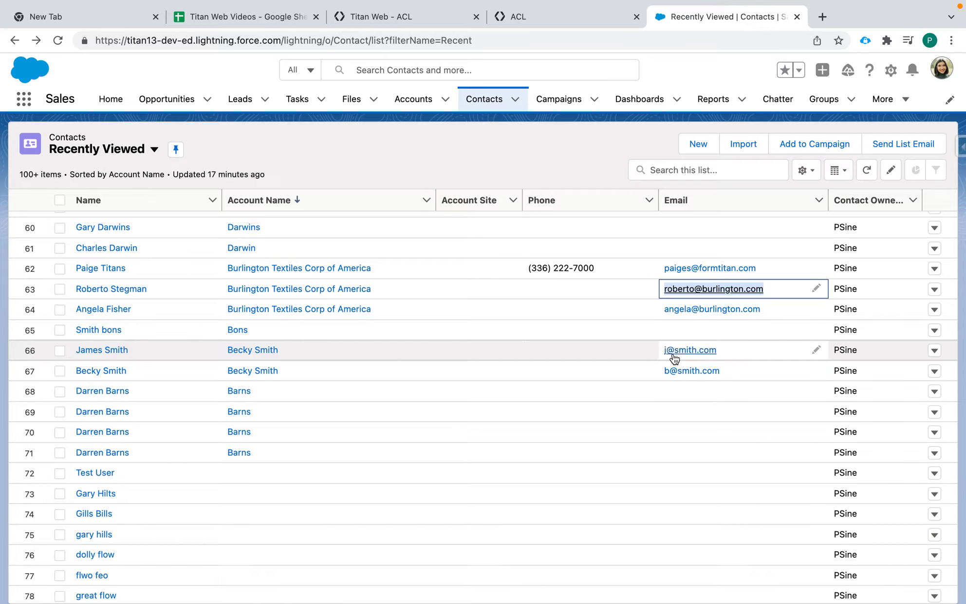
drag(660, 347, 730, 349)
key(super+c)
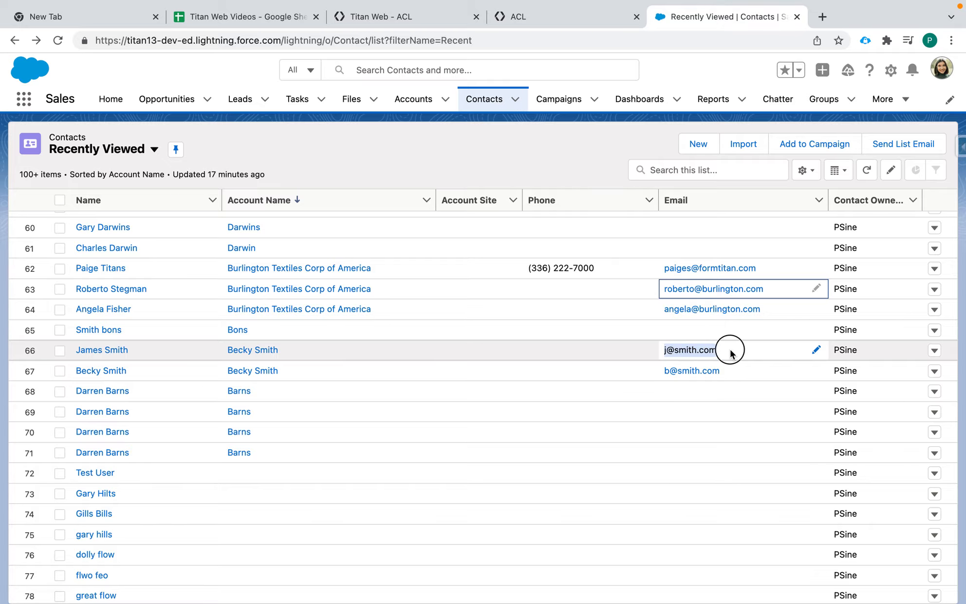
click(438, 21)
Log into the preview with the test contact's e-mail, check Home, and return to the editor.
click(535, 21)
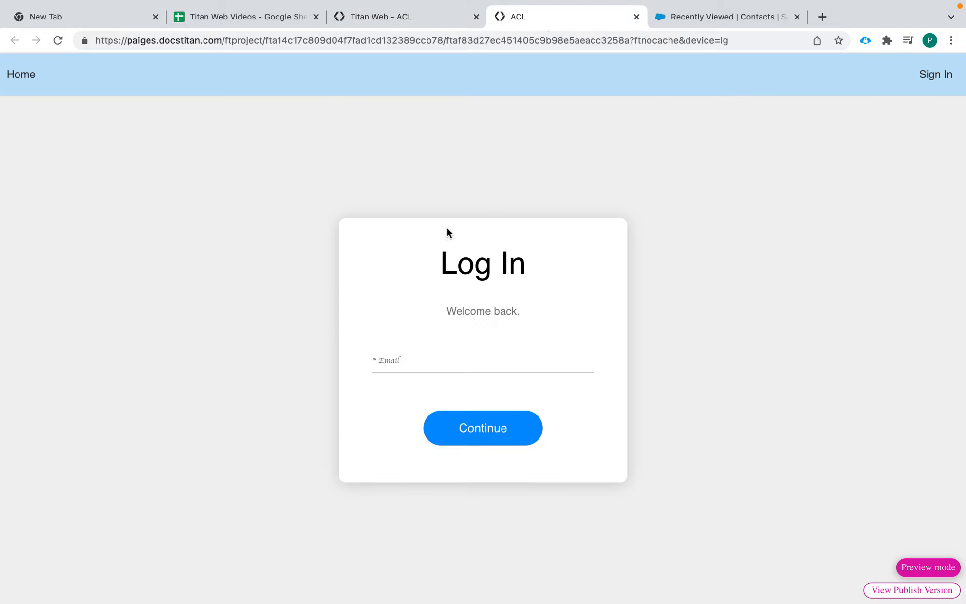
click(426, 359)
key(super+v)
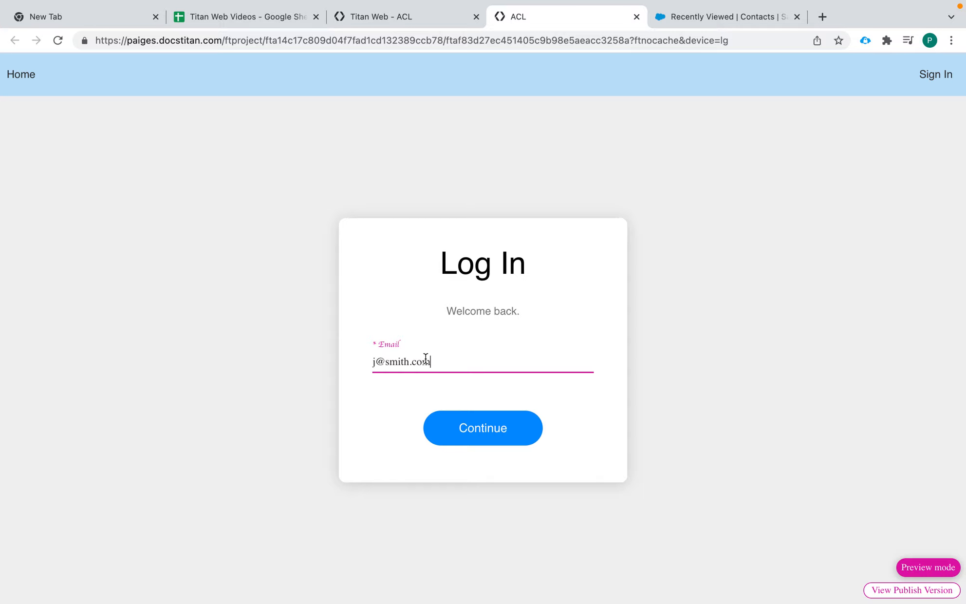
click(483, 427)
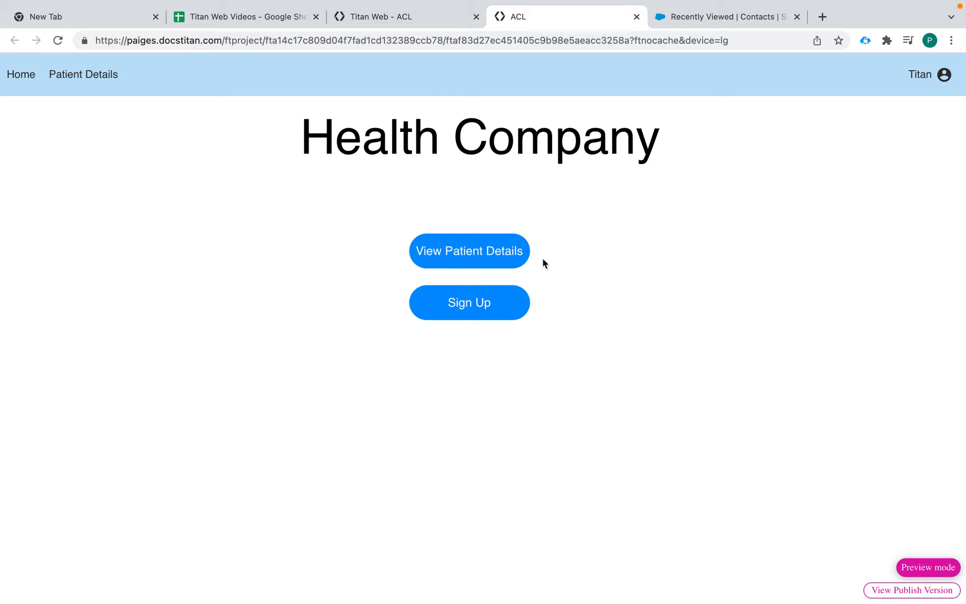
click(390, 18)
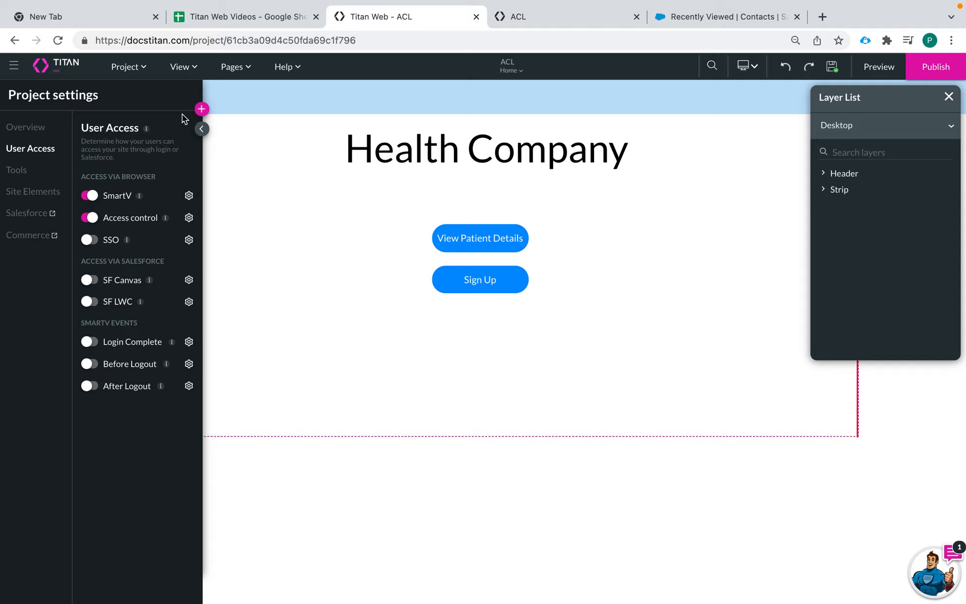
Reopen Access control from the gear icon and select the Fallback Role from the Roles list.
click(189, 217)
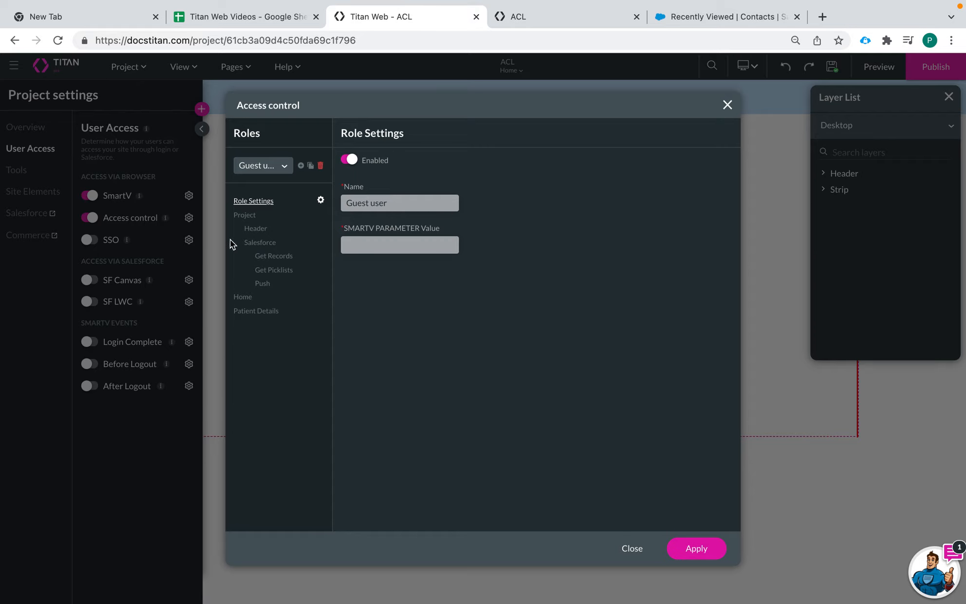
click(257, 166)
click(263, 210)
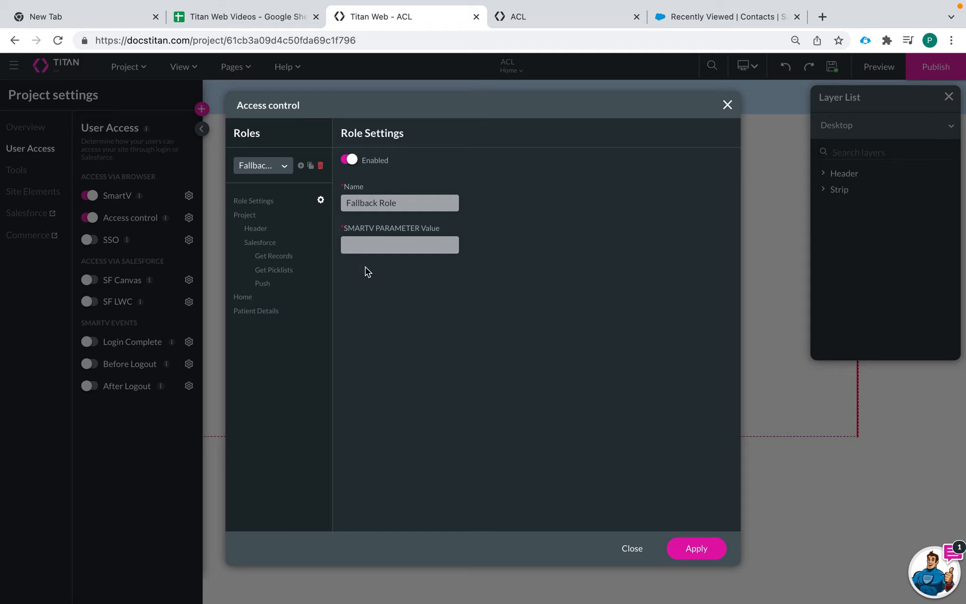
Set the header's Patient Details menu link to Hidden for the Fallback Role.
click(251, 200)
click(256, 229)
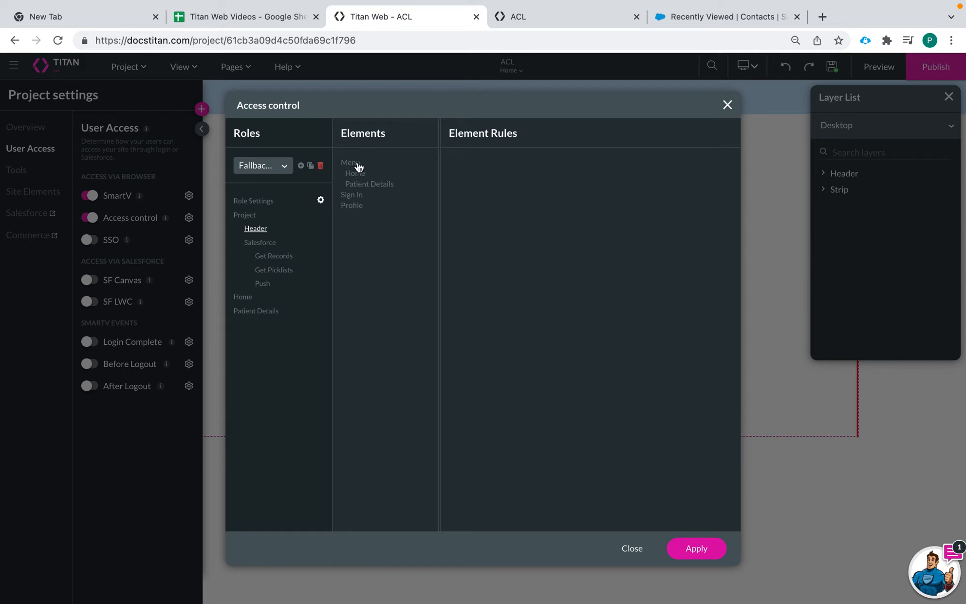
click(380, 188)
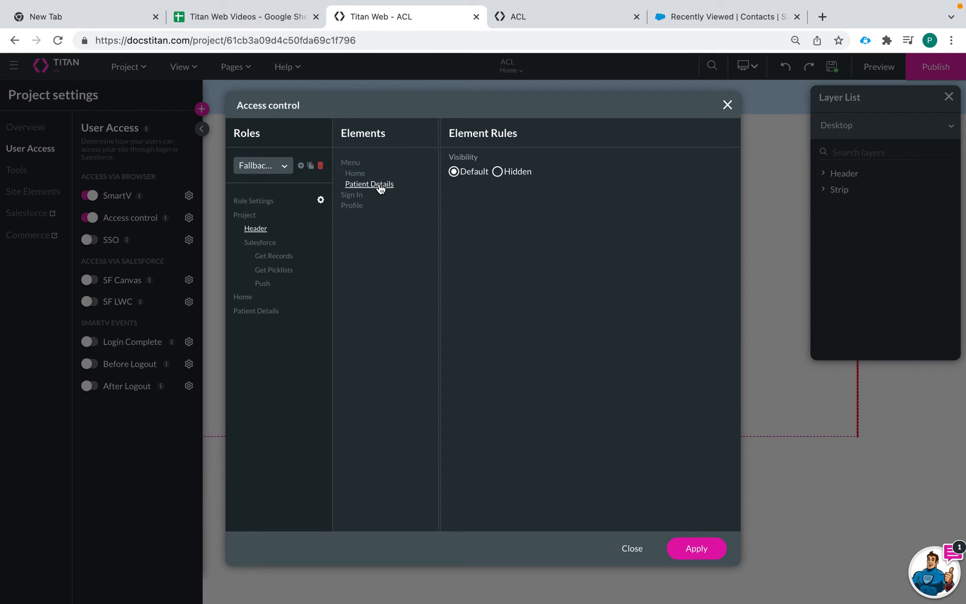
click(497, 171)
Disable the Salesforce 'Contact - Get Contact Info' request for the Fallback Role.
click(271, 244)
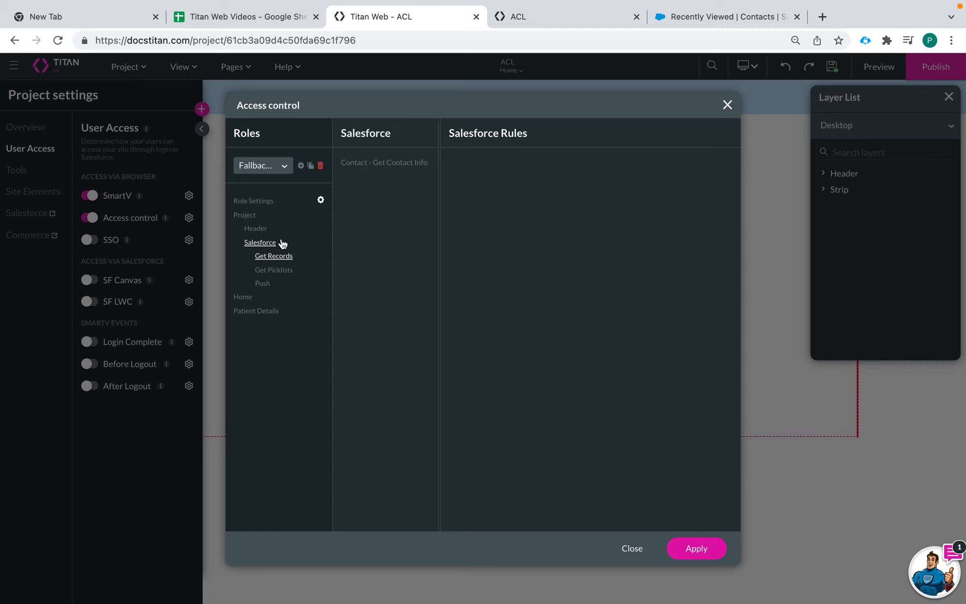
click(393, 164)
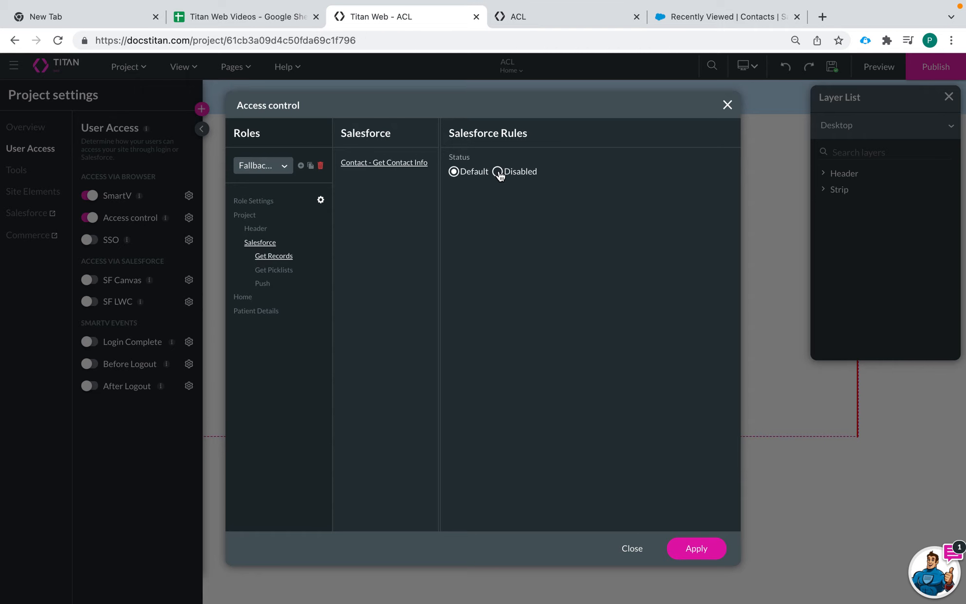
click(498, 172)
click(273, 270)
Set View Patient Details on the Home page to Hidden for the Fallback Role.
click(239, 300)
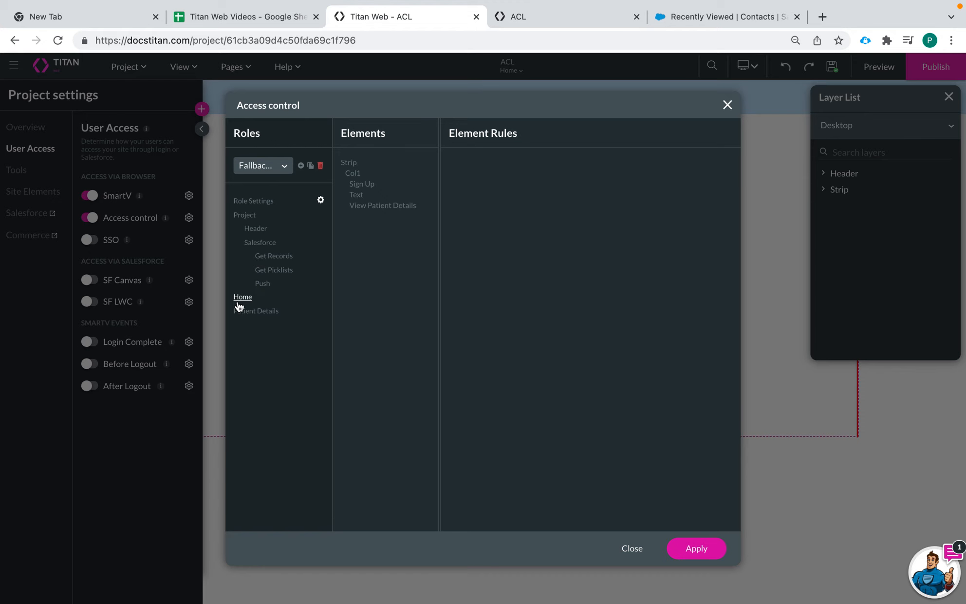
click(372, 205)
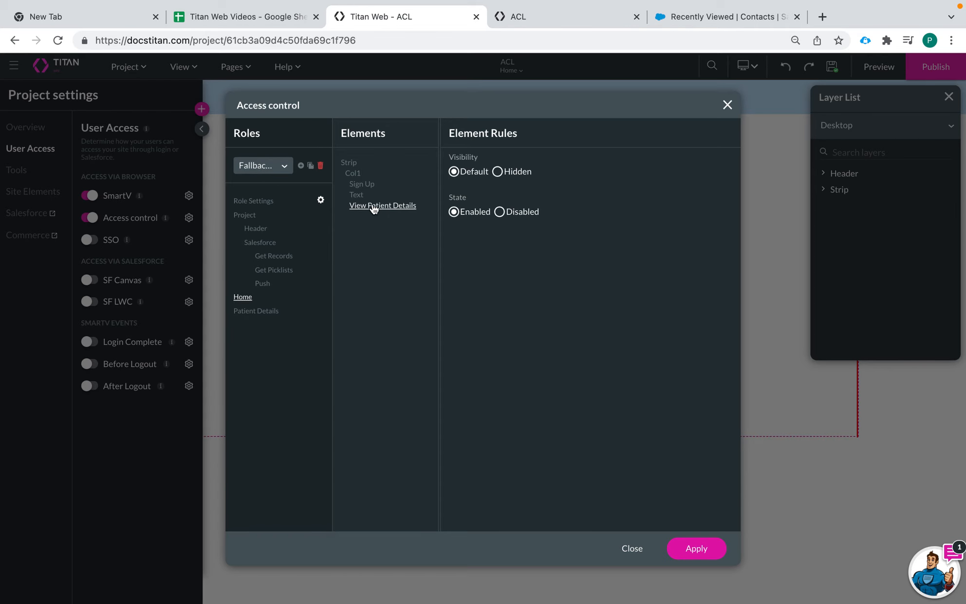
click(498, 172)
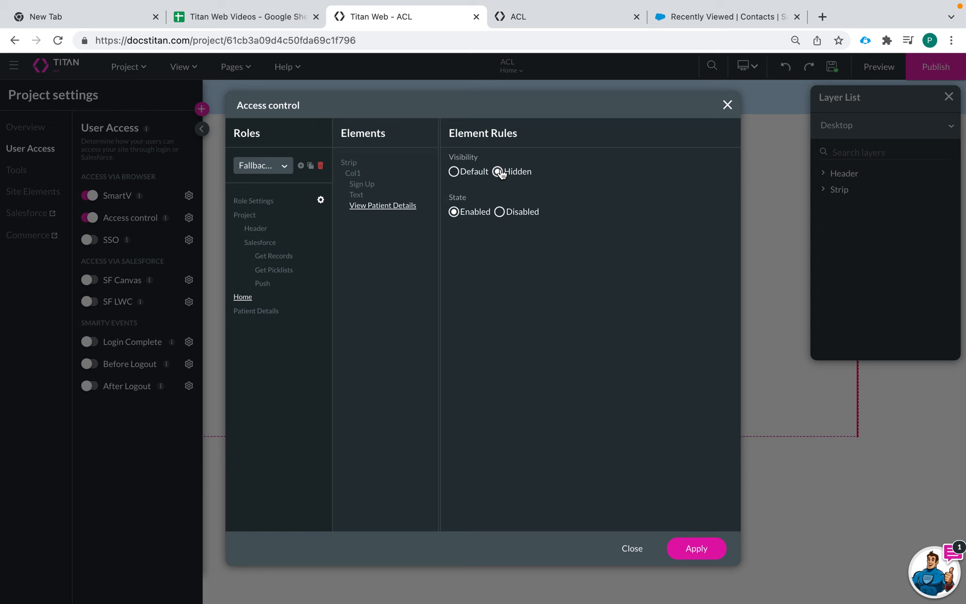
click(363, 184)
click(383, 205)
Review the Patient Details page elements, then apply the access rules.
click(263, 313)
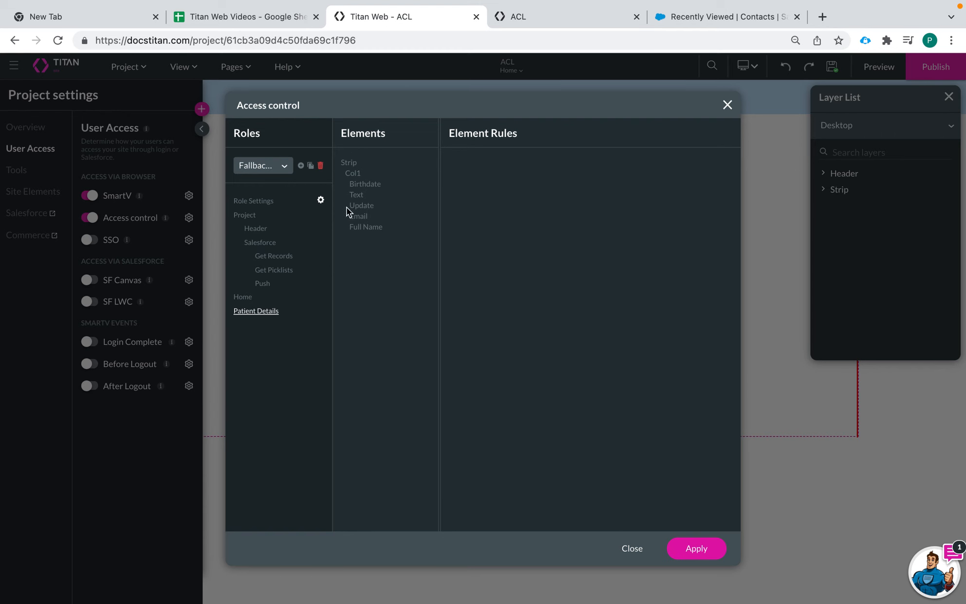
click(244, 297)
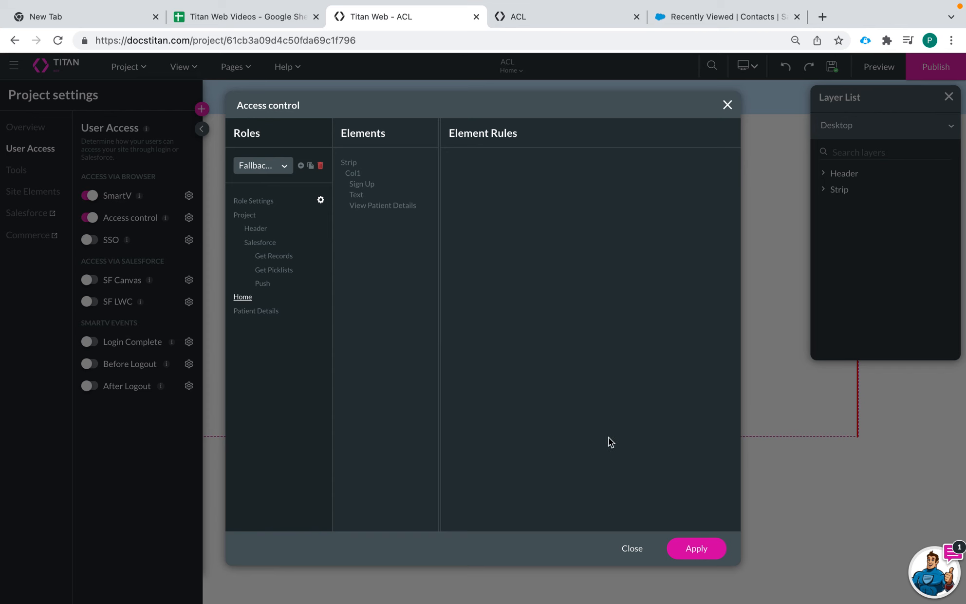
click(700, 548)
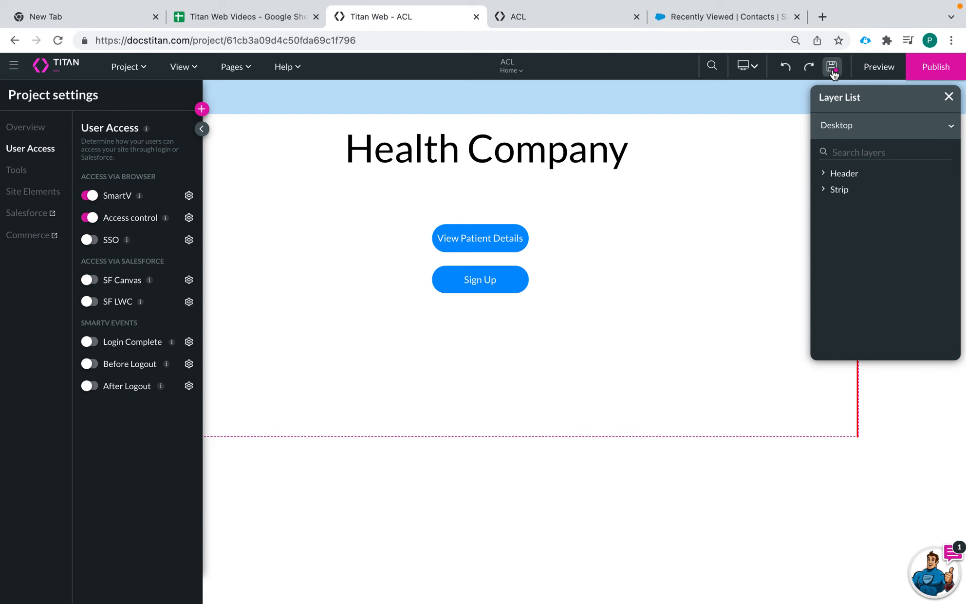
Close the old preview tab and launch a fresh site preview showing the Log In page.
click(637, 17)
click(882, 70)
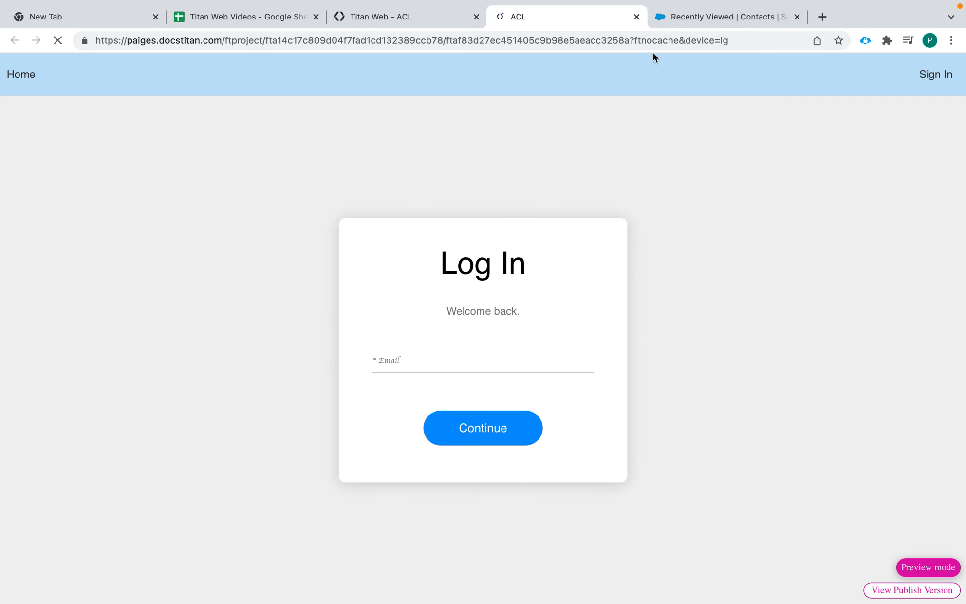
click(698, 16)
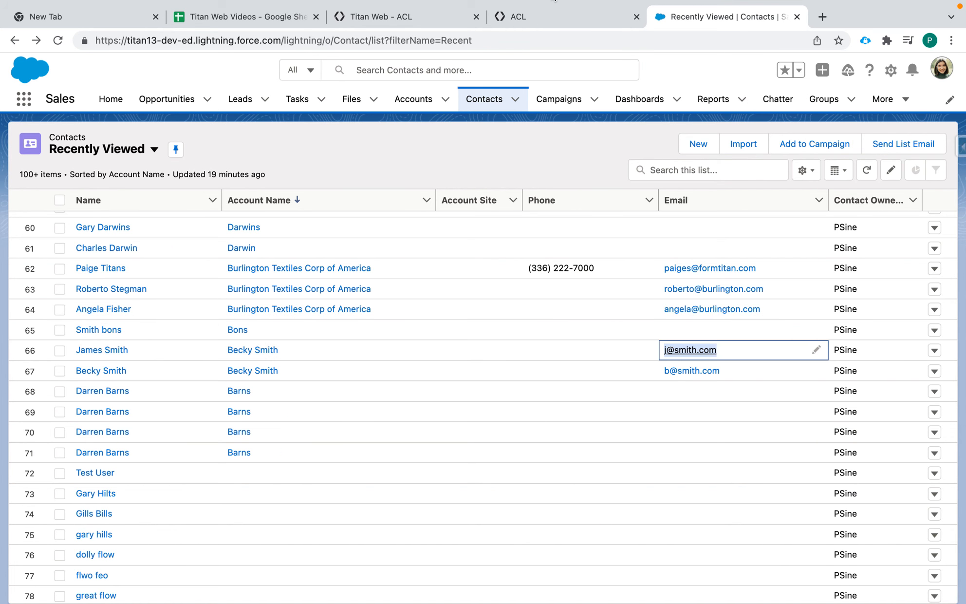
click(566, 18)
Log into the preview with the test contact's e-mail, confirm Home shows only Sign Up, then return to the editor.
click(408, 351)
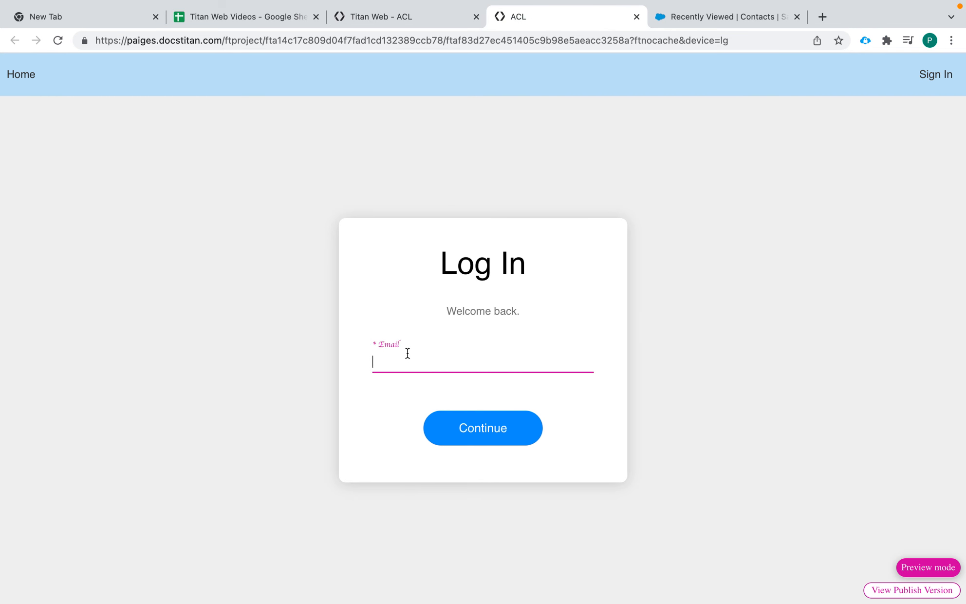
key(cmd+v)
click(501, 427)
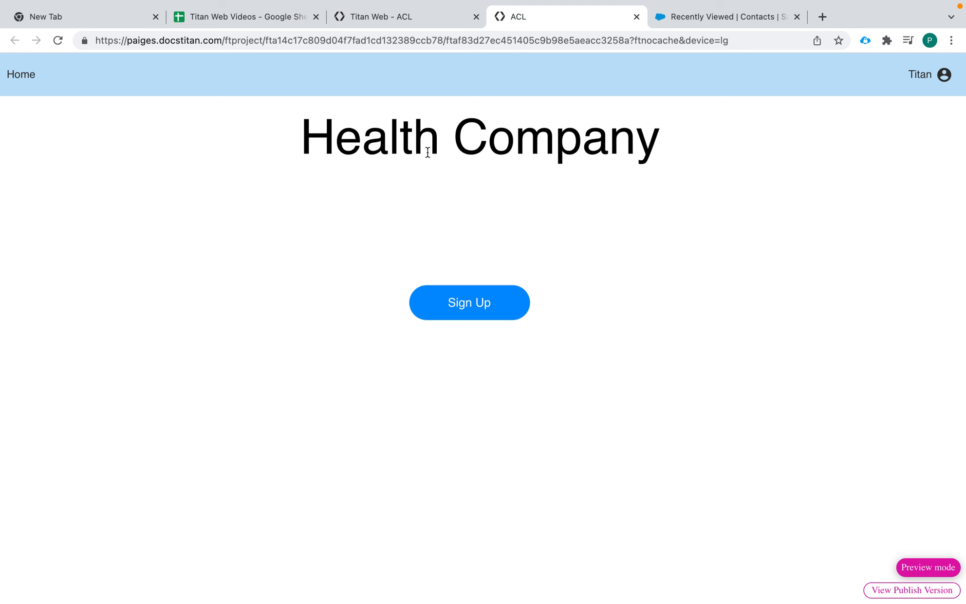
click(412, 19)
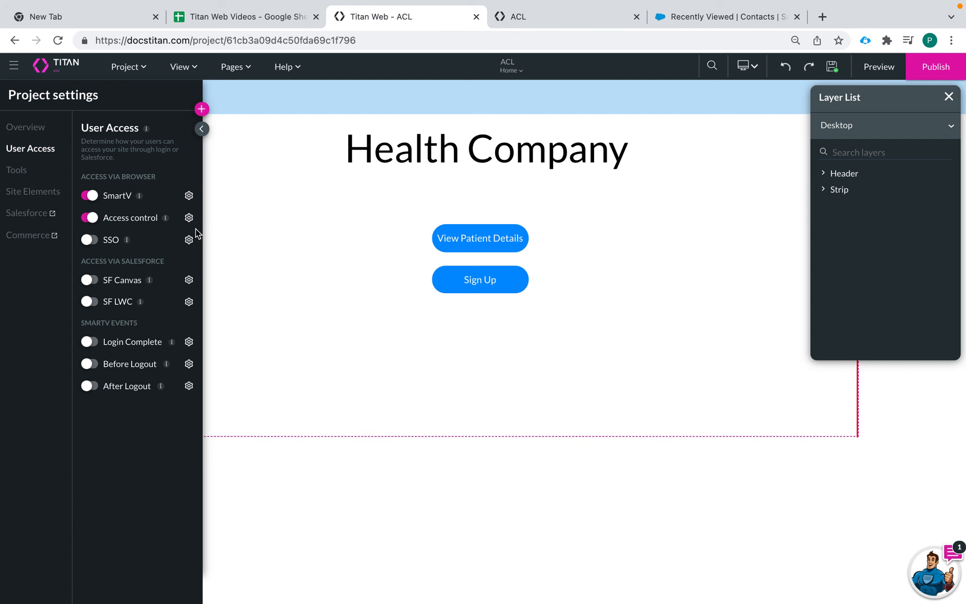